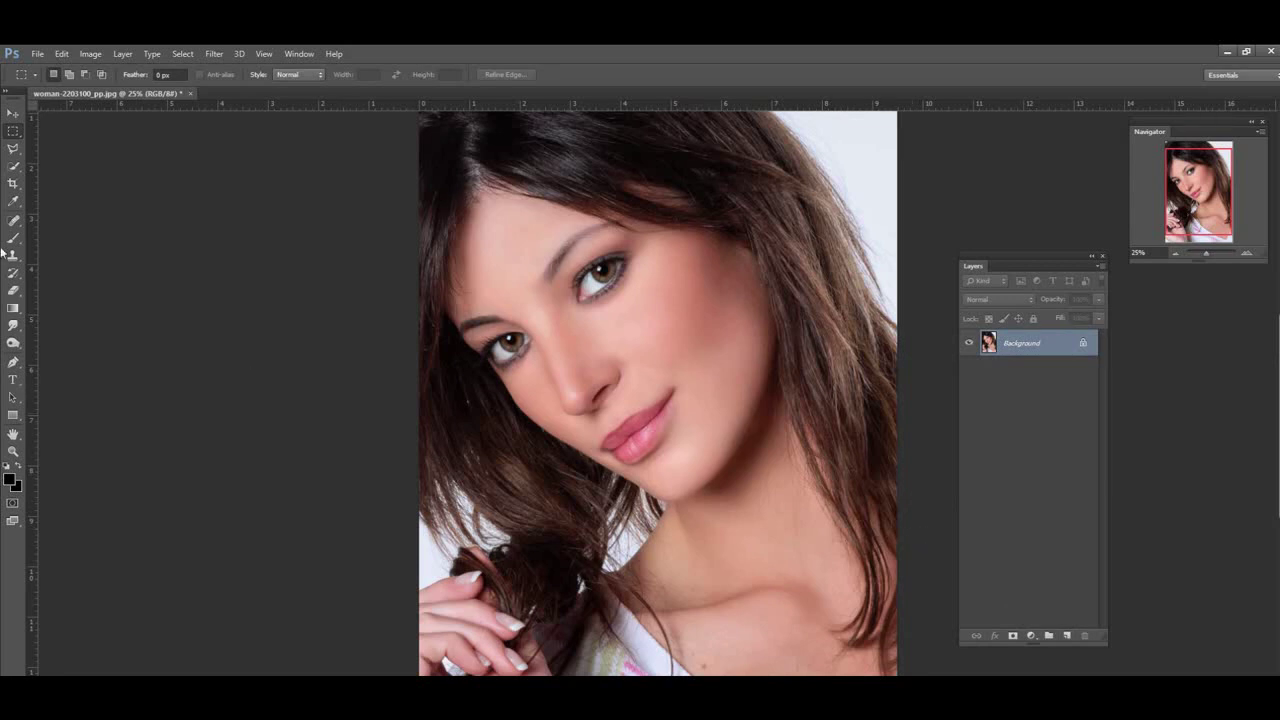
Switch to the Brush tool and set the foreground colour to pure white
click(13, 114)
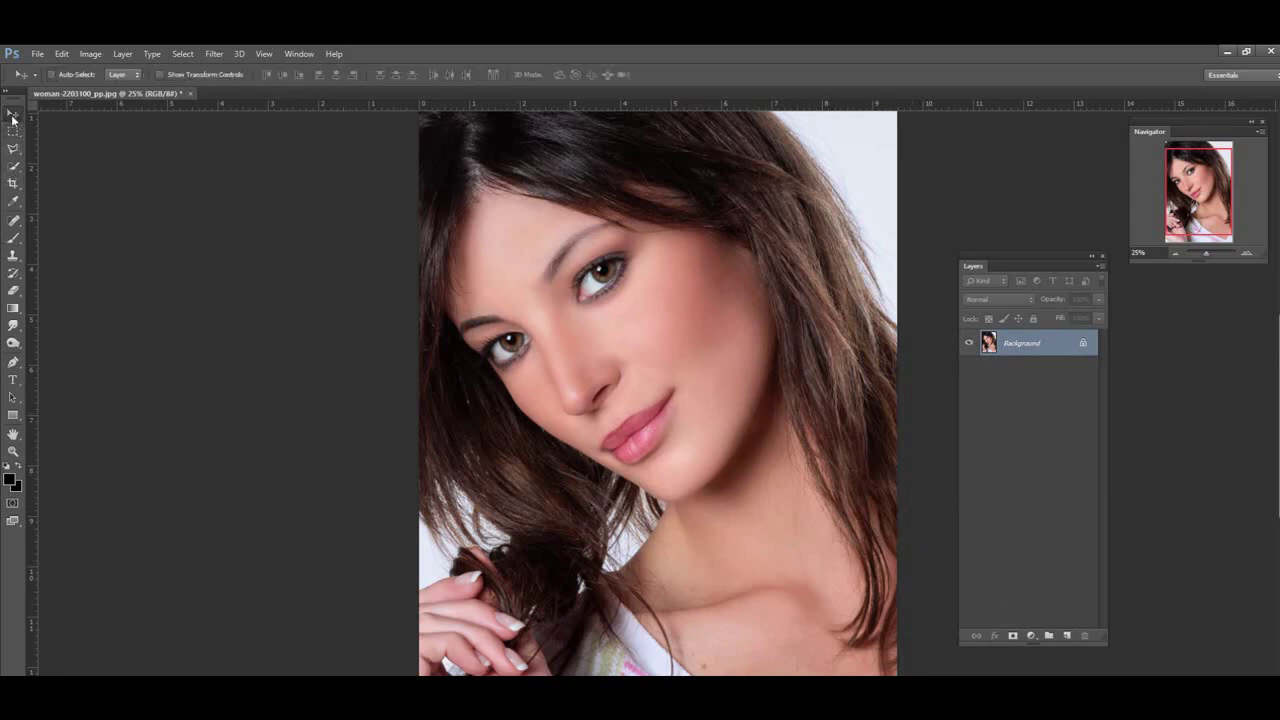
click(14, 240)
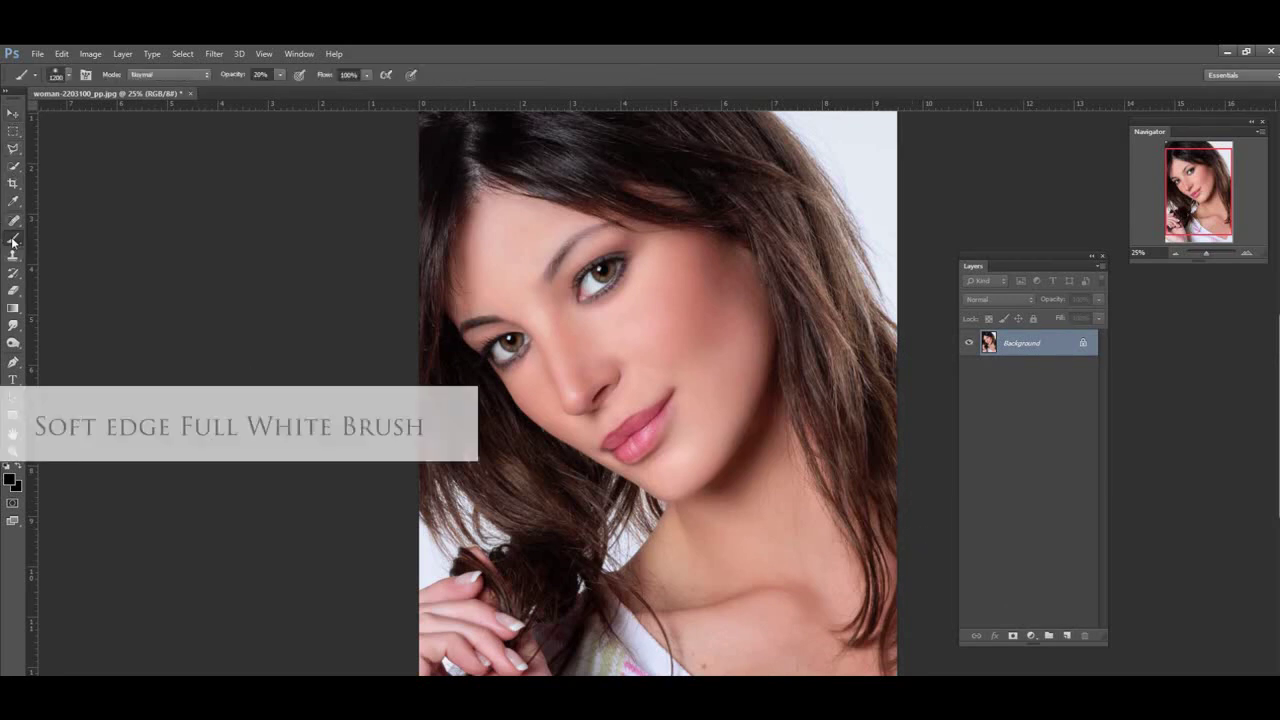
click(10, 480)
click(741, 424)
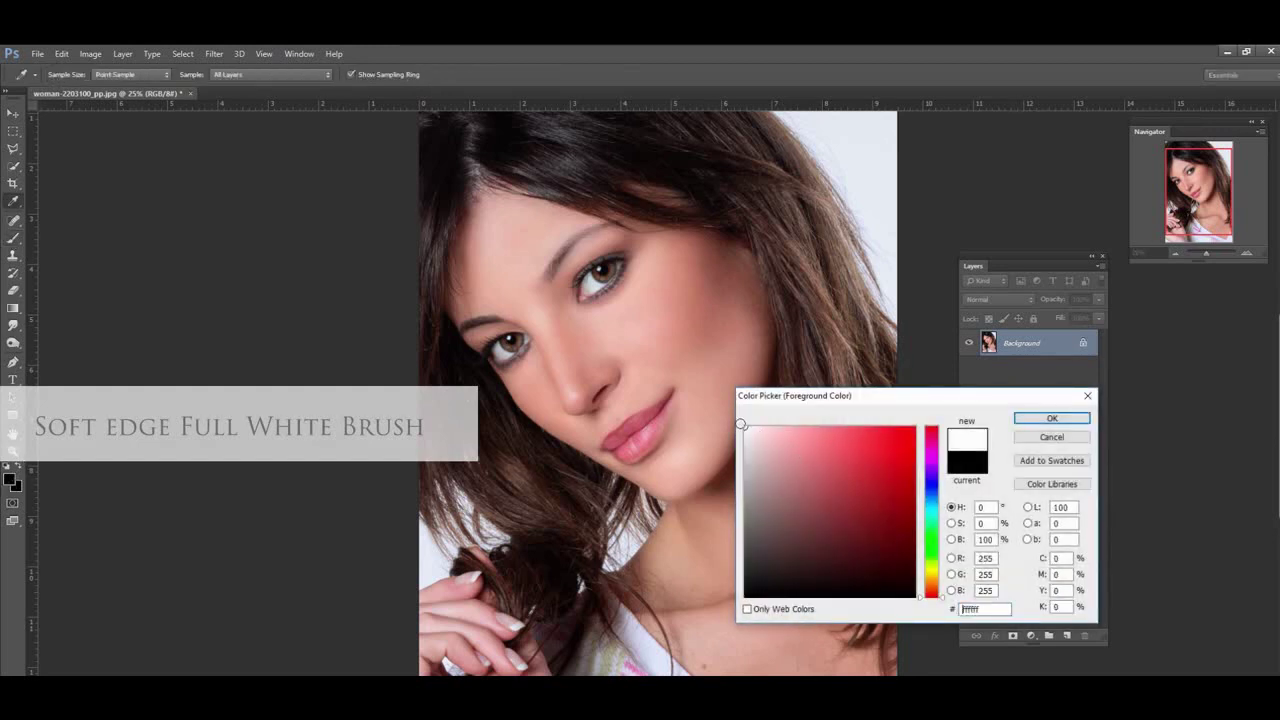
click(1022, 418)
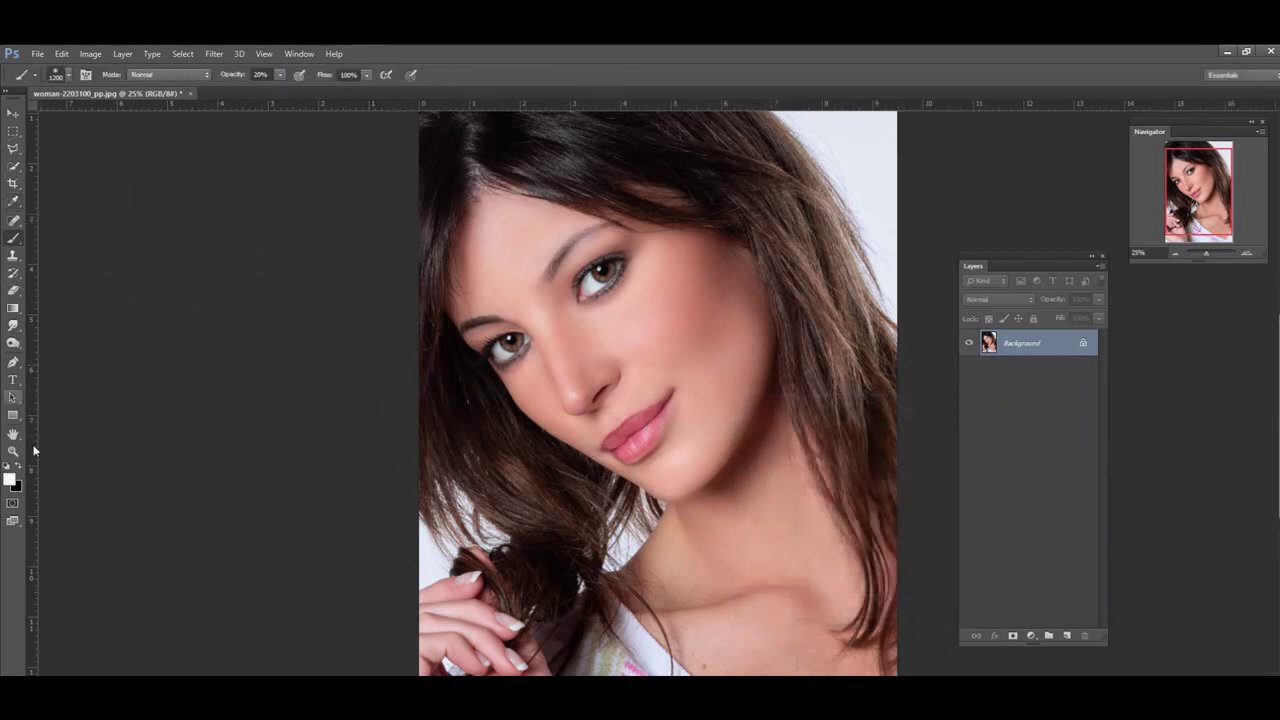
Choose a soft round brush at 0% hardness and shrink it below 1200 px
click(68, 74)
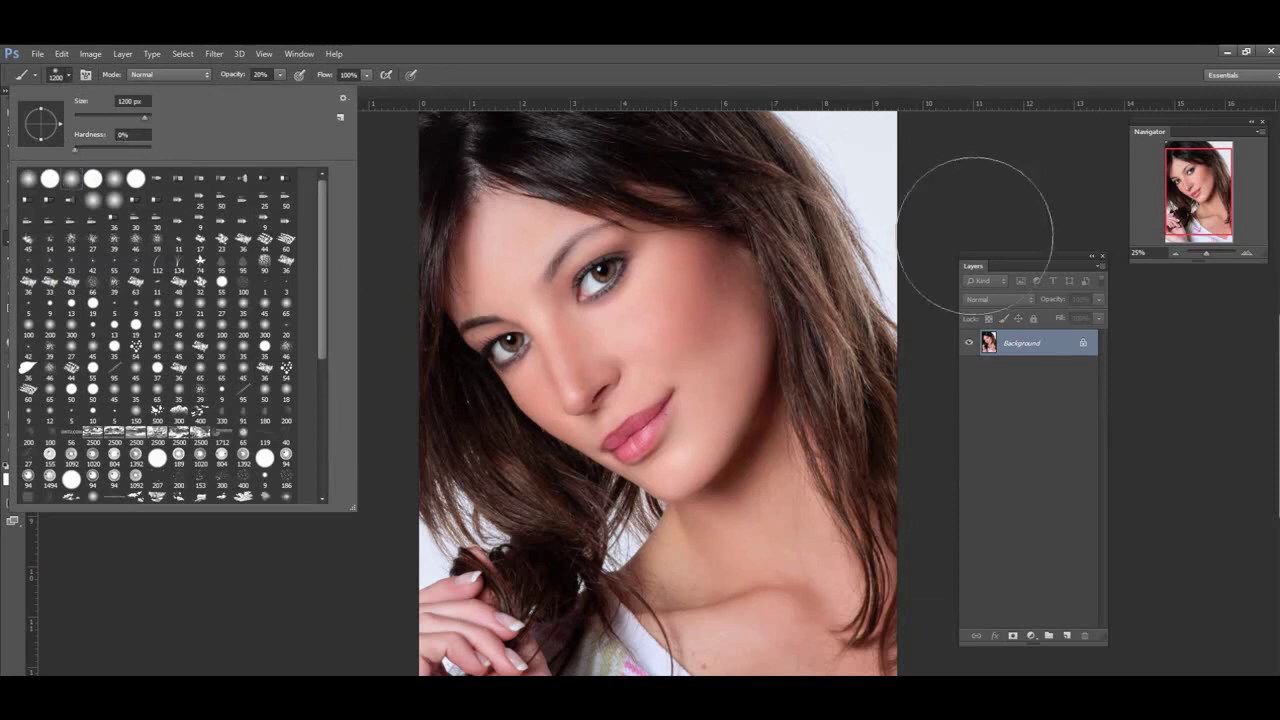
click(1008, 117)
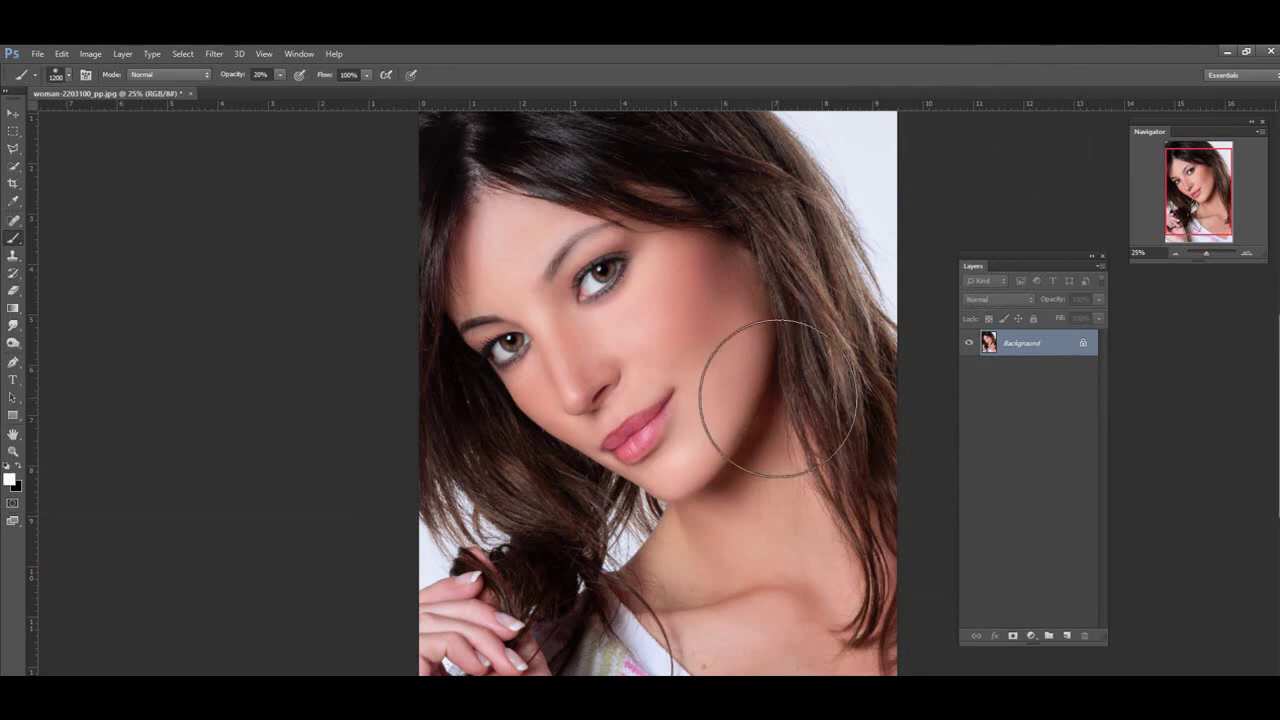
key(bracketleft)
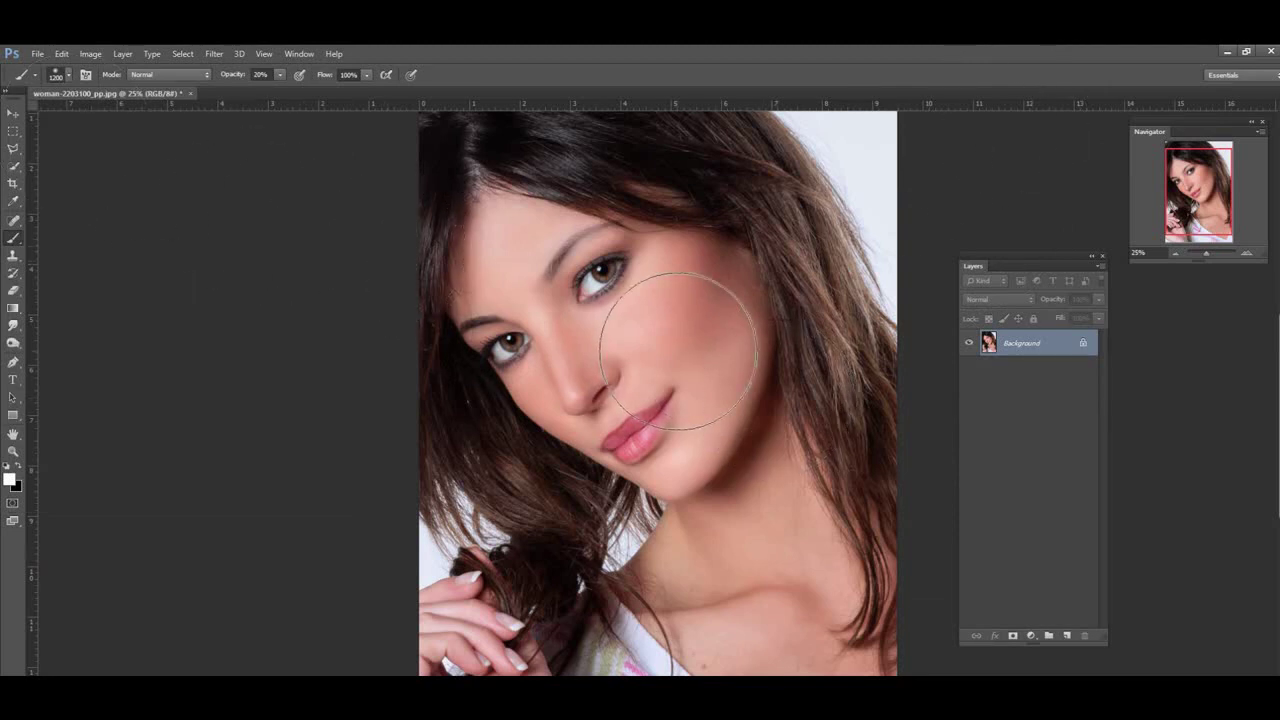
key(bracketleft)
key(bracketleft)
key(bracketleft)
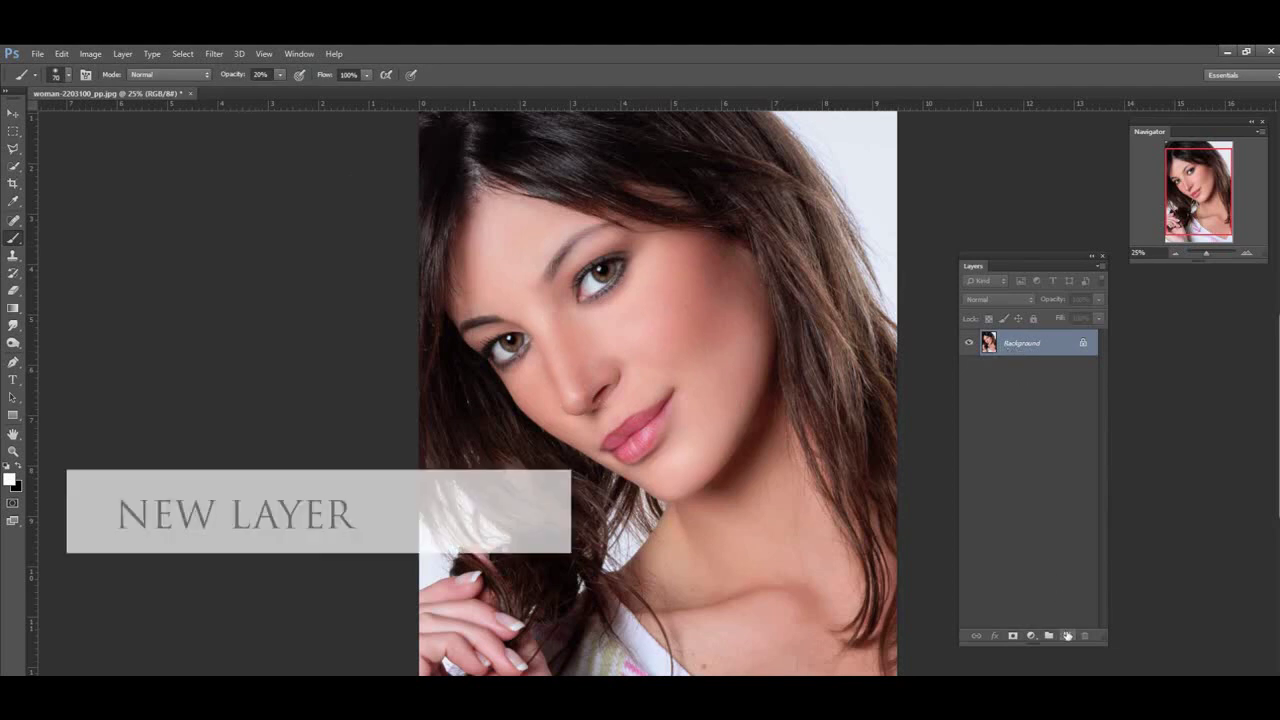
Create Layer 1 above the Background, with brush Opacity at 100% and Flow at 3%
click(1066, 635)
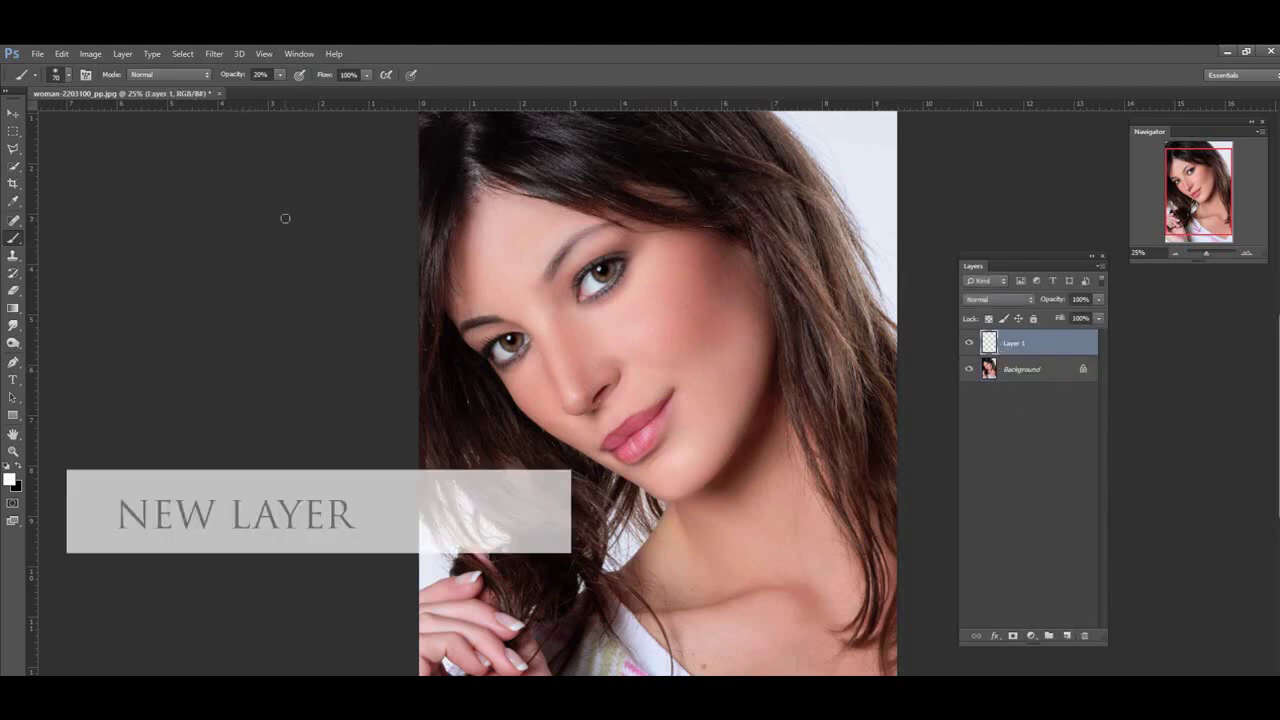
click(281, 76)
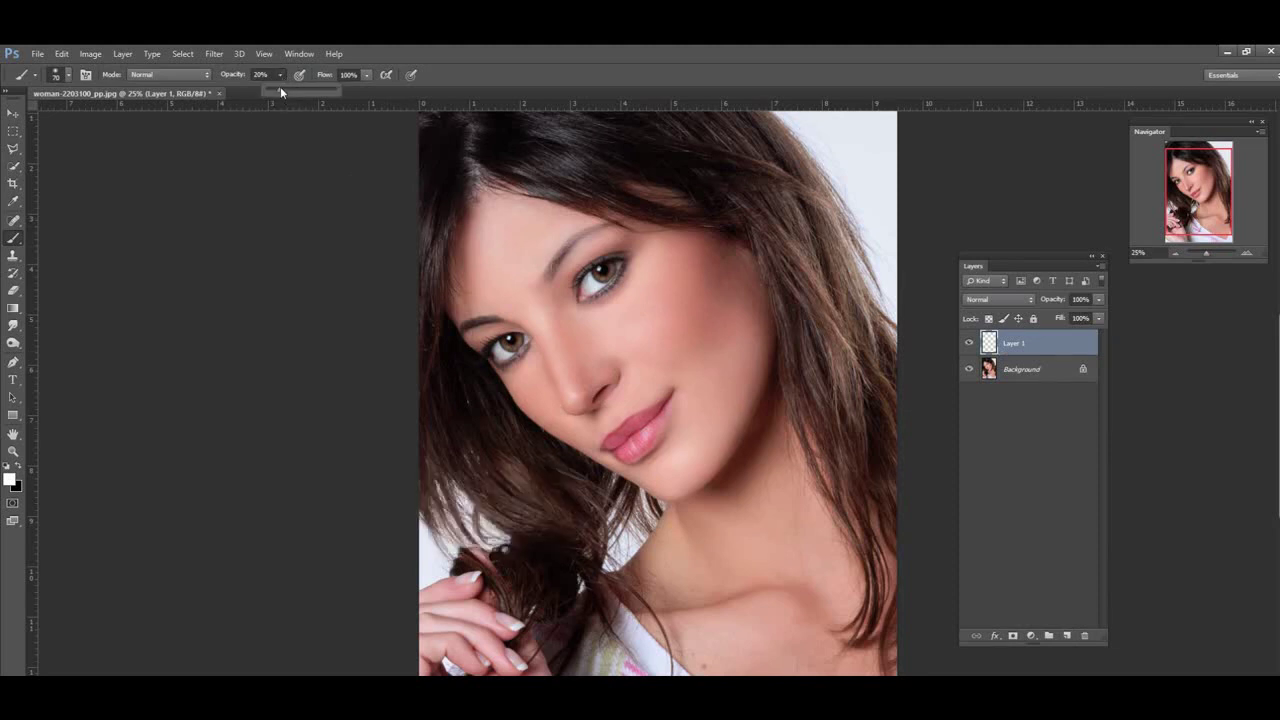
drag(280, 86, 336, 90)
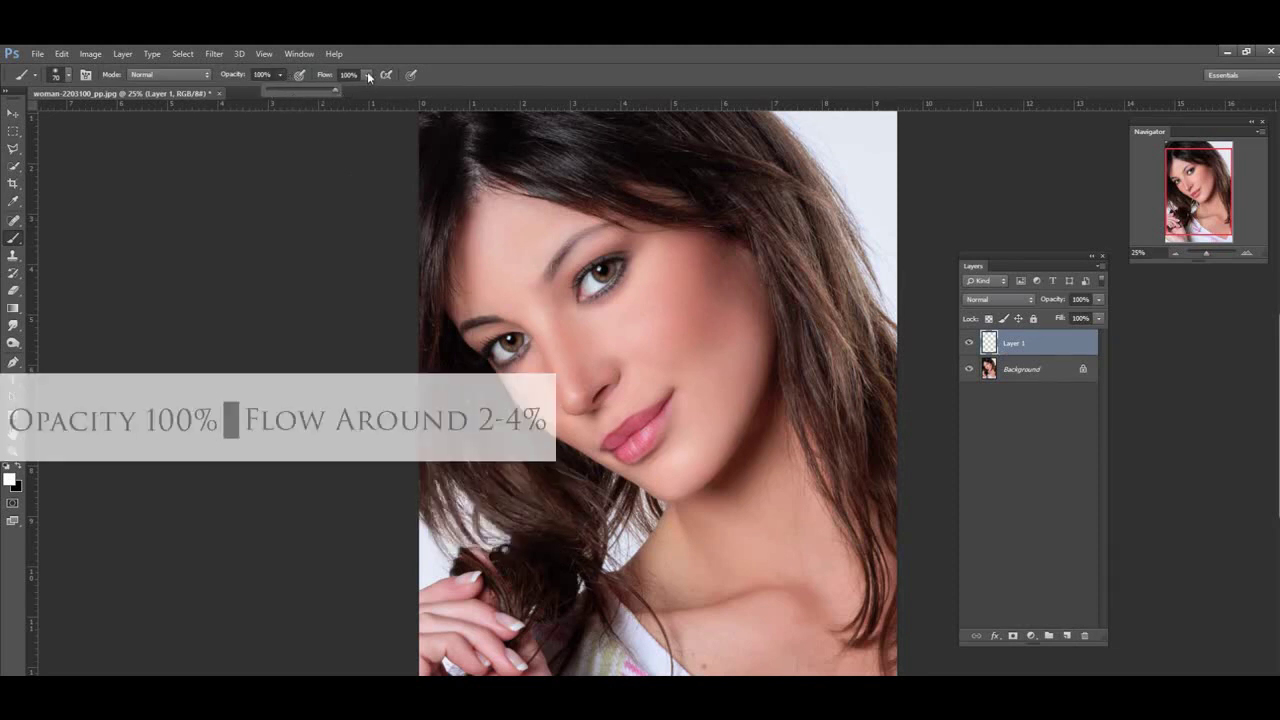
click(366, 75)
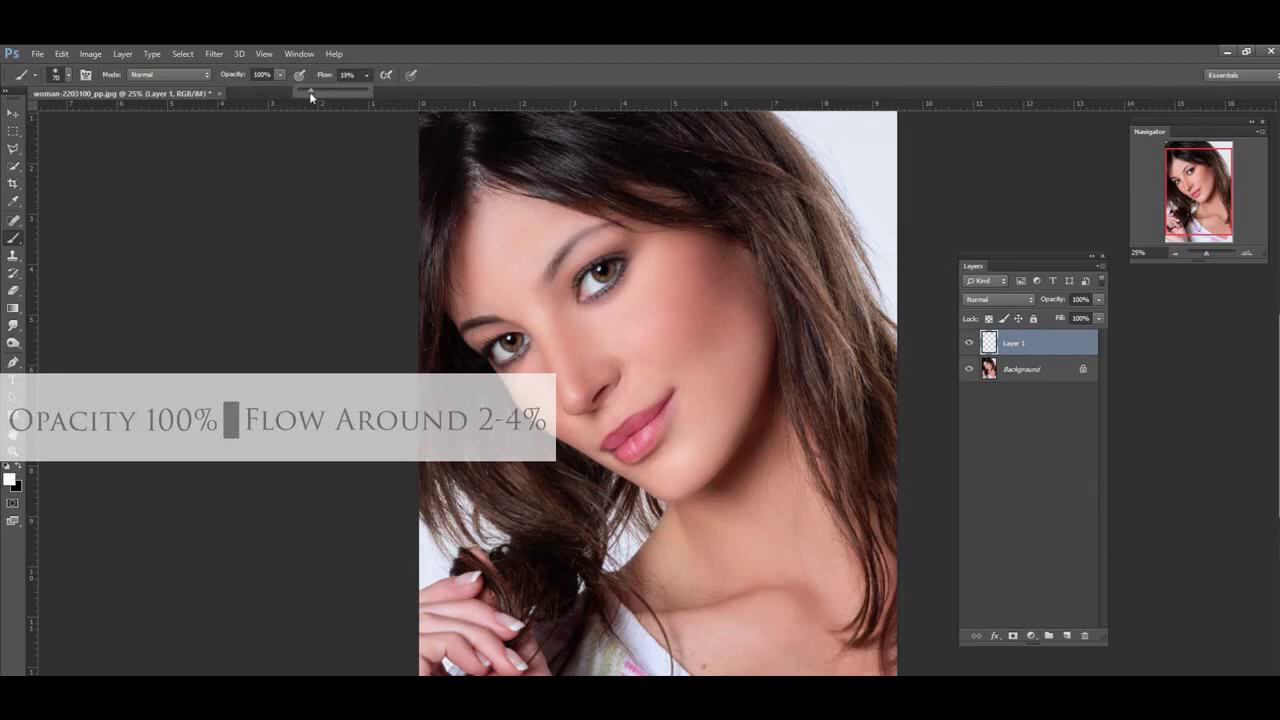
drag(310, 93, 302, 93)
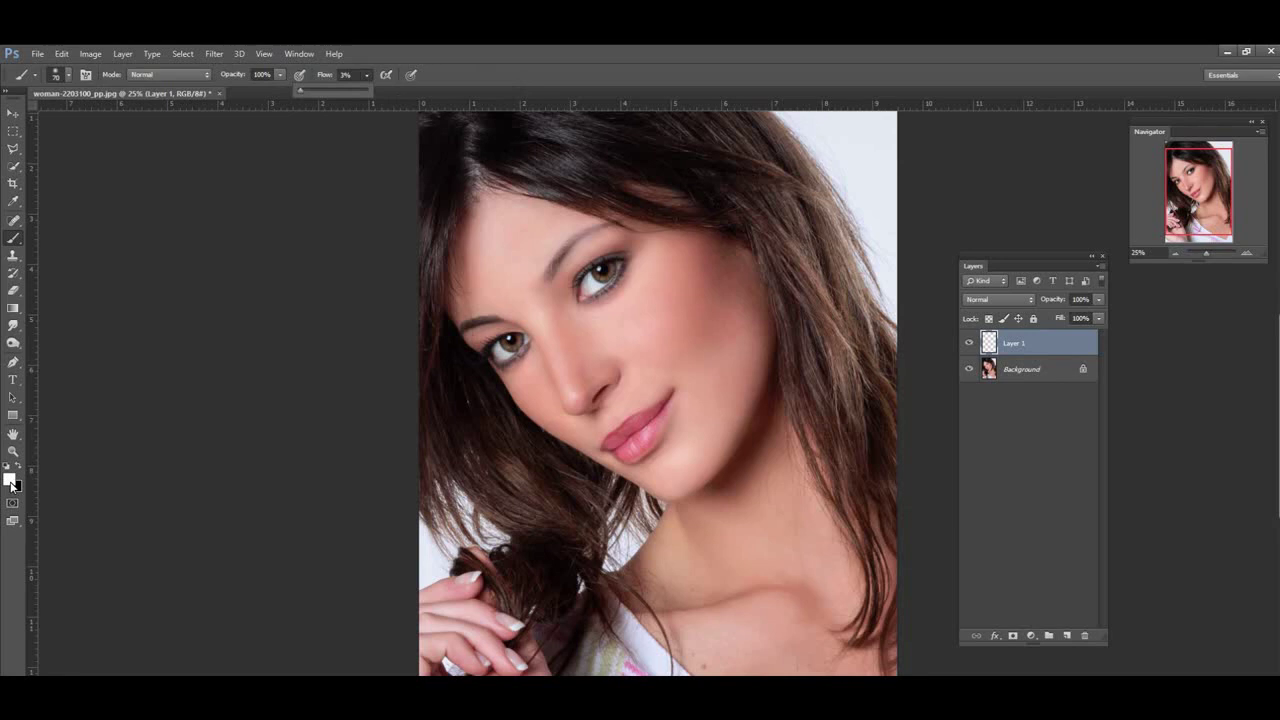
Paint faint white strokes on Layer 1 over the under-eyes, nose and forehead, resizing the brush
click(1020, 350)
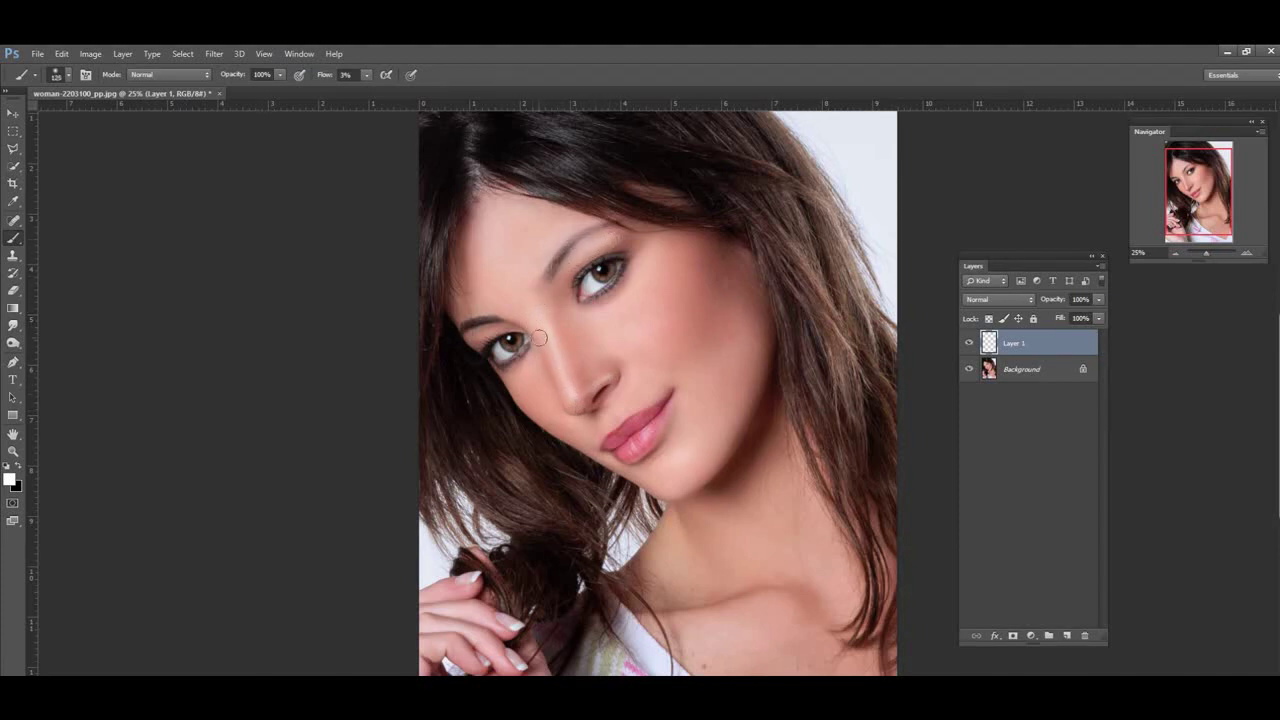
key(bracketleft)
key(bracketleft)
key(bracketleft)
key(bracketright)
key(bracketright)
key(bracketright)
key(bracketleft)
key(bracketleft)
key(bracketleft)
key(bracketright)
key(bracketright)
key(bracketright)
key(bracketright)
key(bracketright)
key(bracketleft)
key(bracketleft)
Add more soft white highlights on the cheek, under-eye, collarbone and hand, with brush sizes from about 80 to 175 px
key(bracketleft)
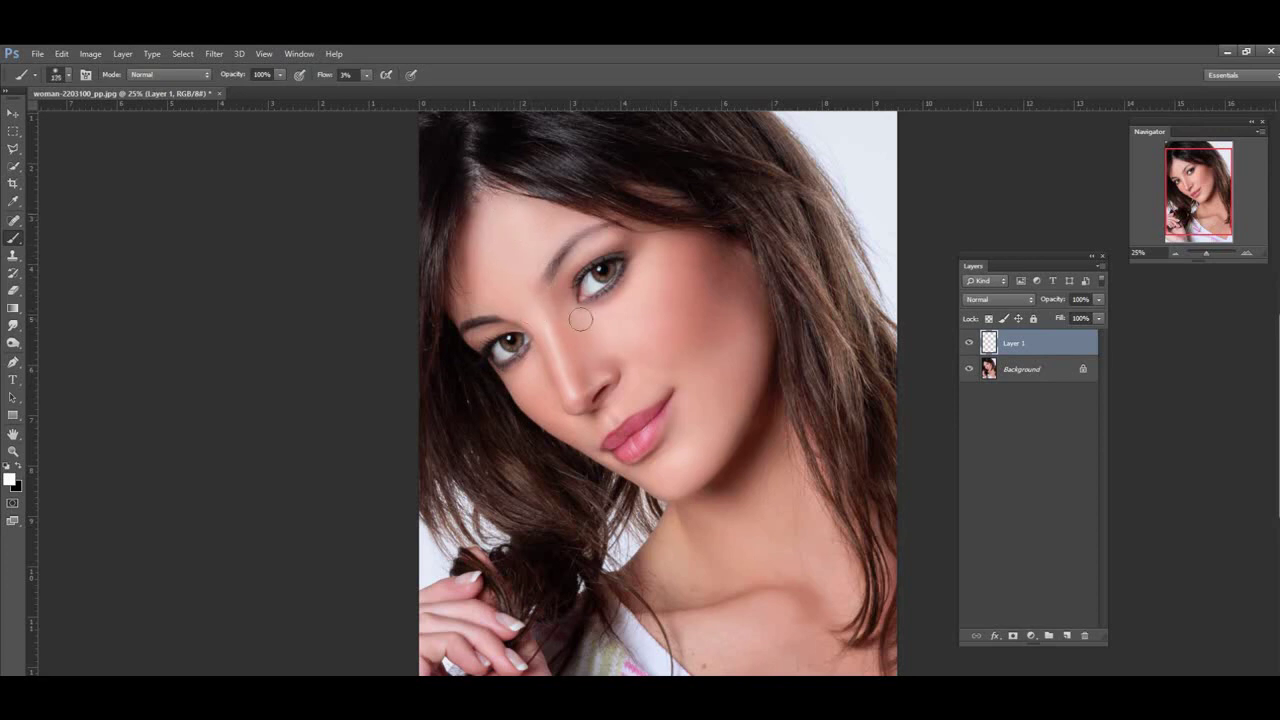
key(bracketleft)
key(bracketleft)
key(bracketleft)
key(bracketright)
key(bracketright)
key(bracketright)
key(bracketright)
key(bracketleft)
key(bracketleft)
key(bracketright)
key(bracketright)
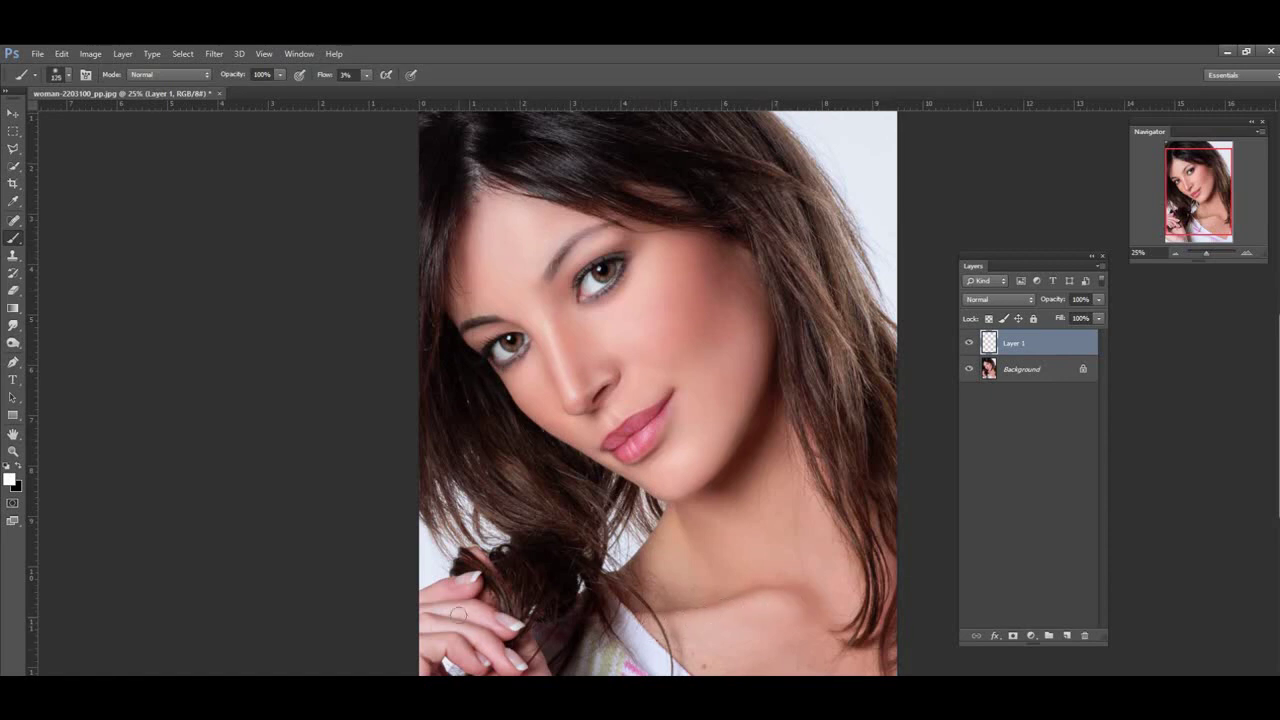
key(bracketleft)
key(bracketleft)
key(bracketleft)
key(bracketright)
key(bracketright)
key(bracketright)
Add Layer 2, then rename Layer 1 to Dodge and Layer 2 to Burn
click(1067, 636)
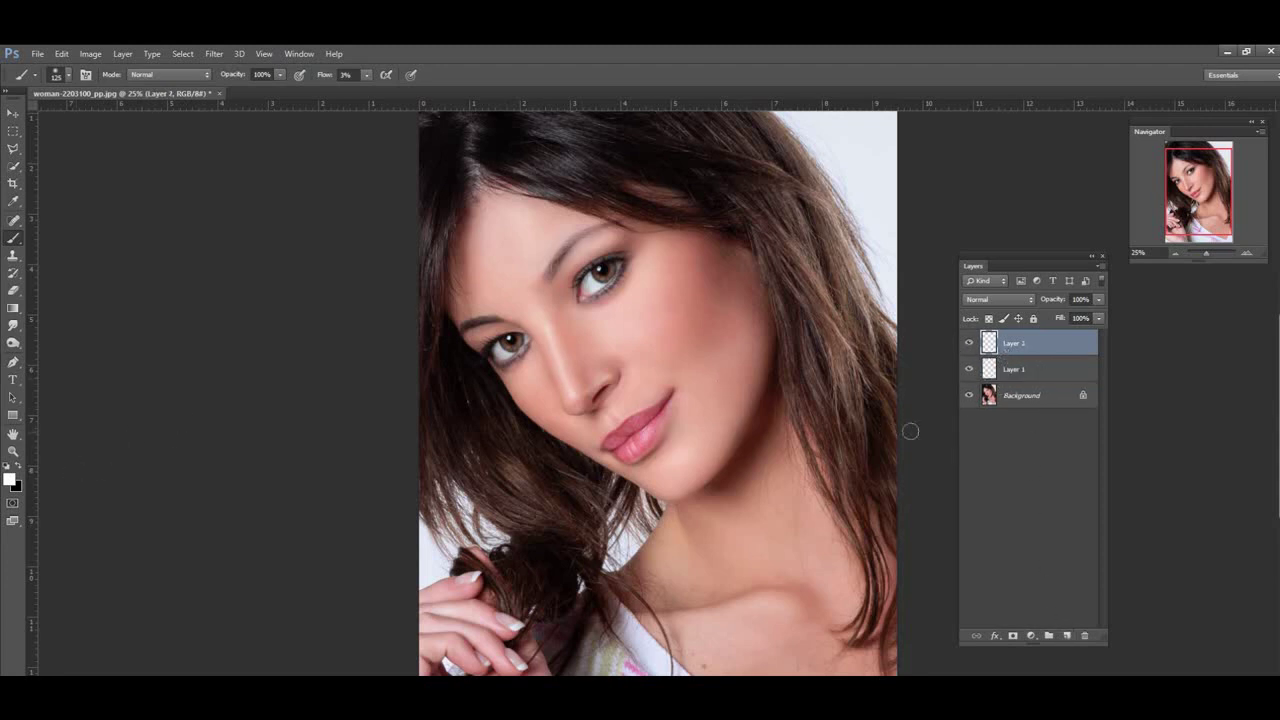
double_click(1011, 370)
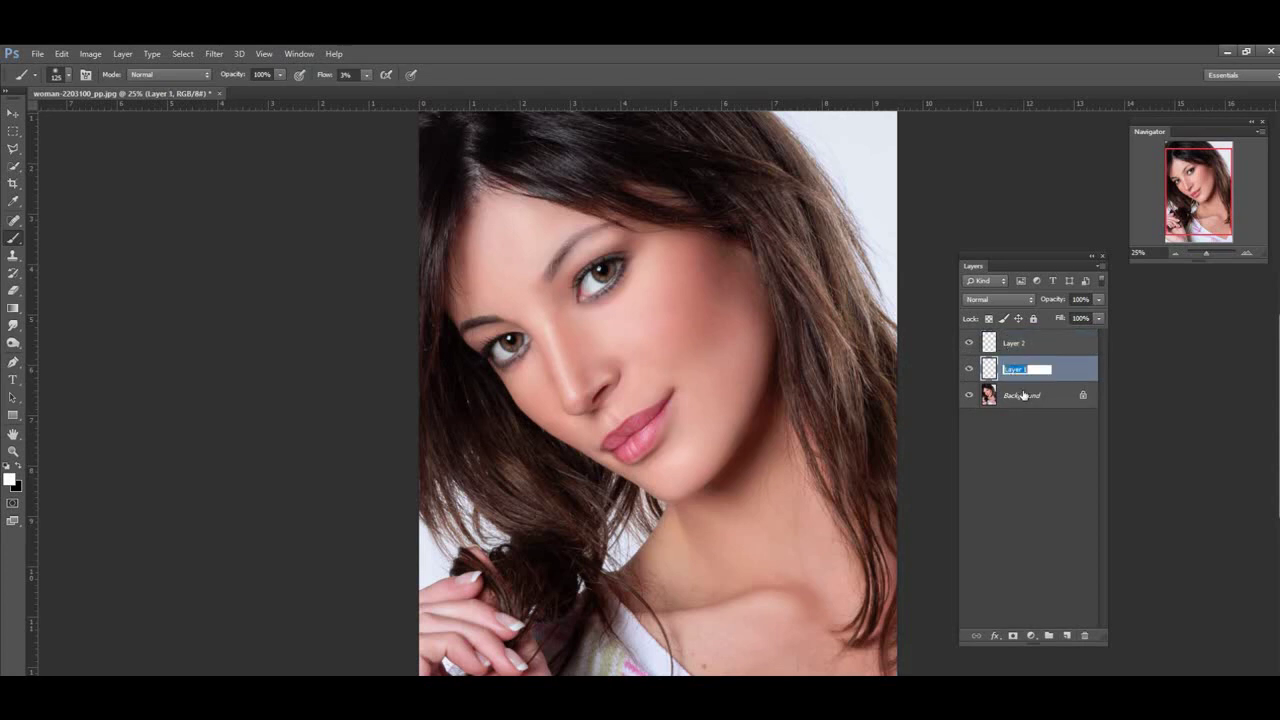
text(B)
text(ge)
key(Return)
double_click(1016, 343)
text(B)
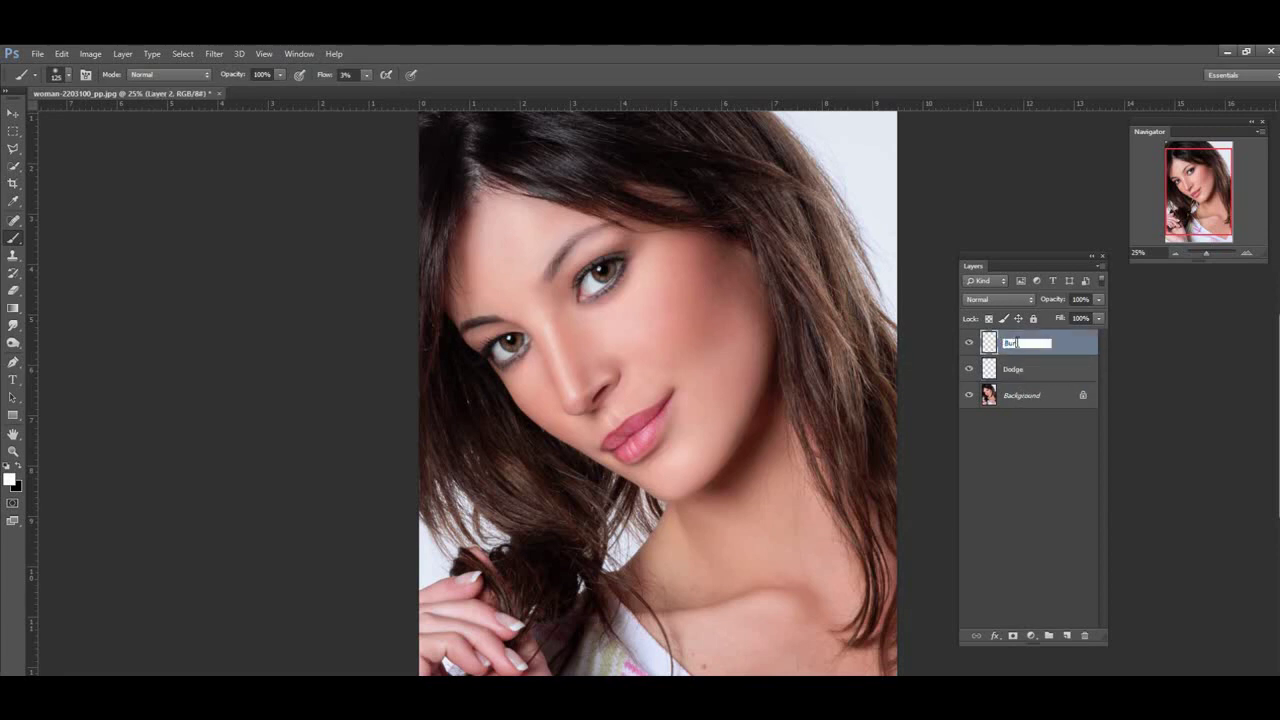
key(Return)
Sample the dark skin tone ae8072 from the face as the painting colour
key(i)
key(d)
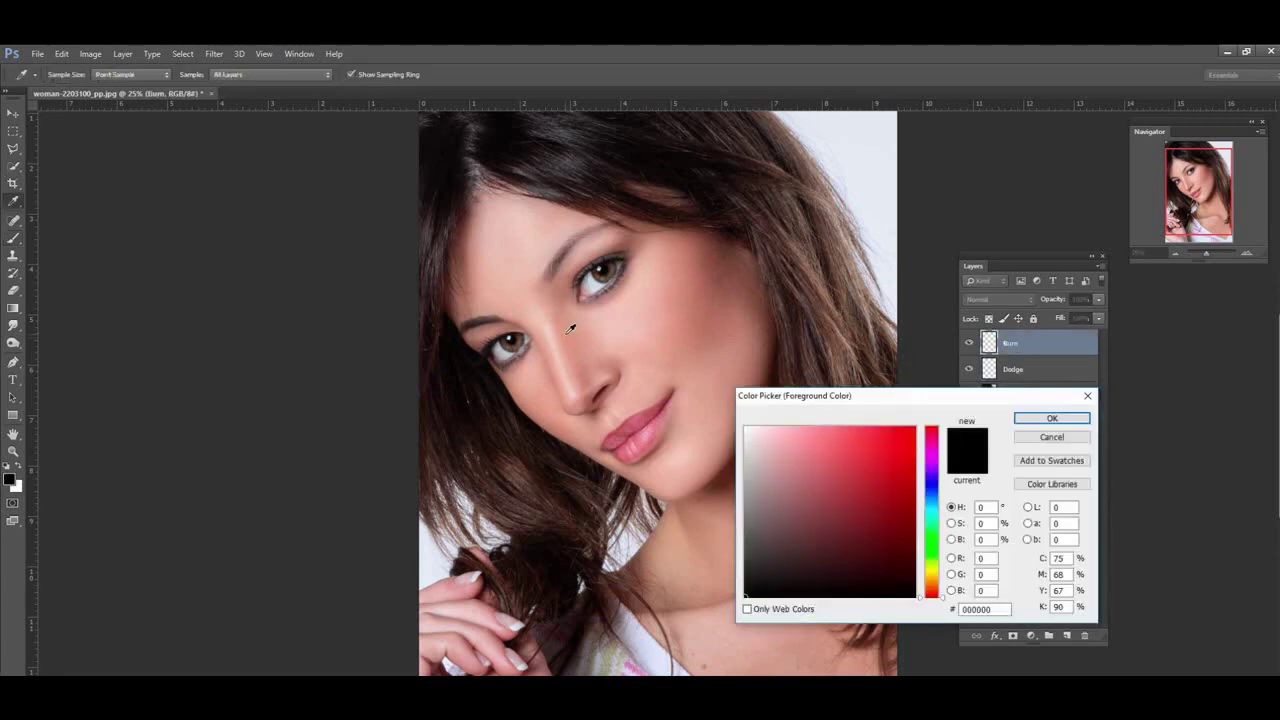
click(569, 293)
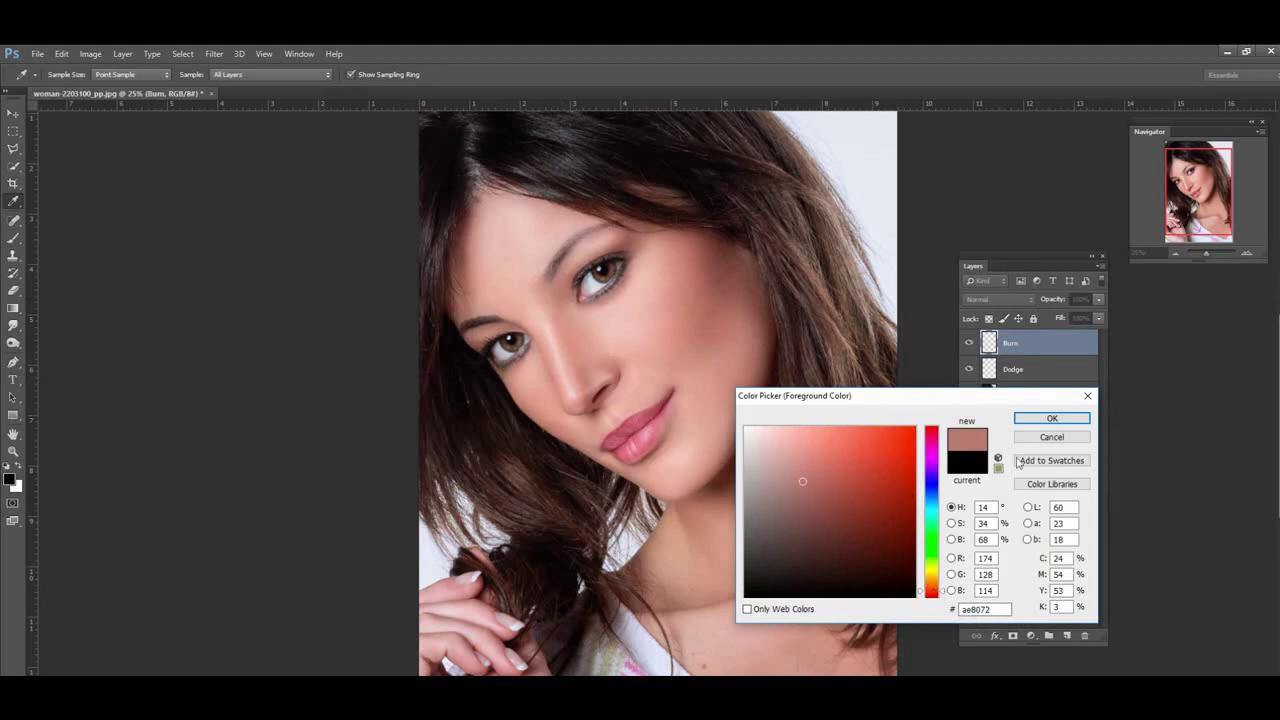
click(1051, 418)
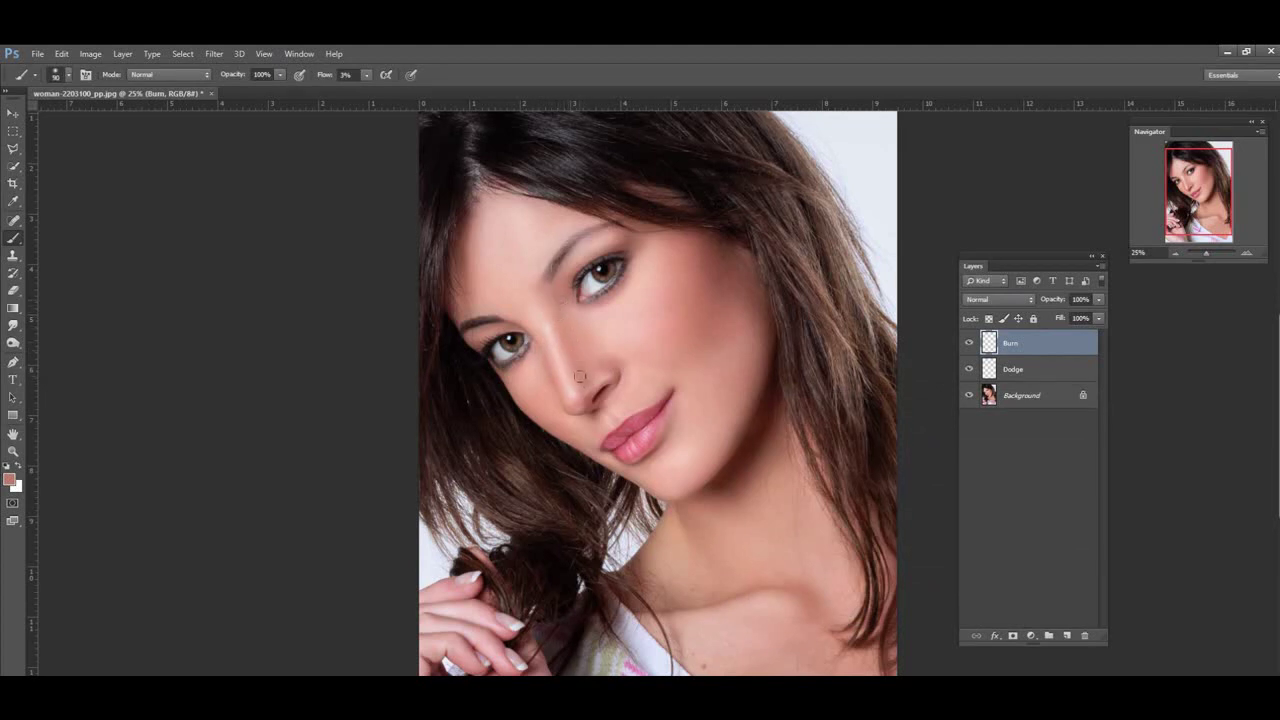
Paint the skin tone on Burn along nose, cheeks, neck and brows, toggling the layer to compare
key(bracketright)
key(bracketright)
key(bracketleft)
key(bracketleft)
key(bracketright)
key(bracketright)
key(bracketleft)
key(bracketleft)
click(969, 343)
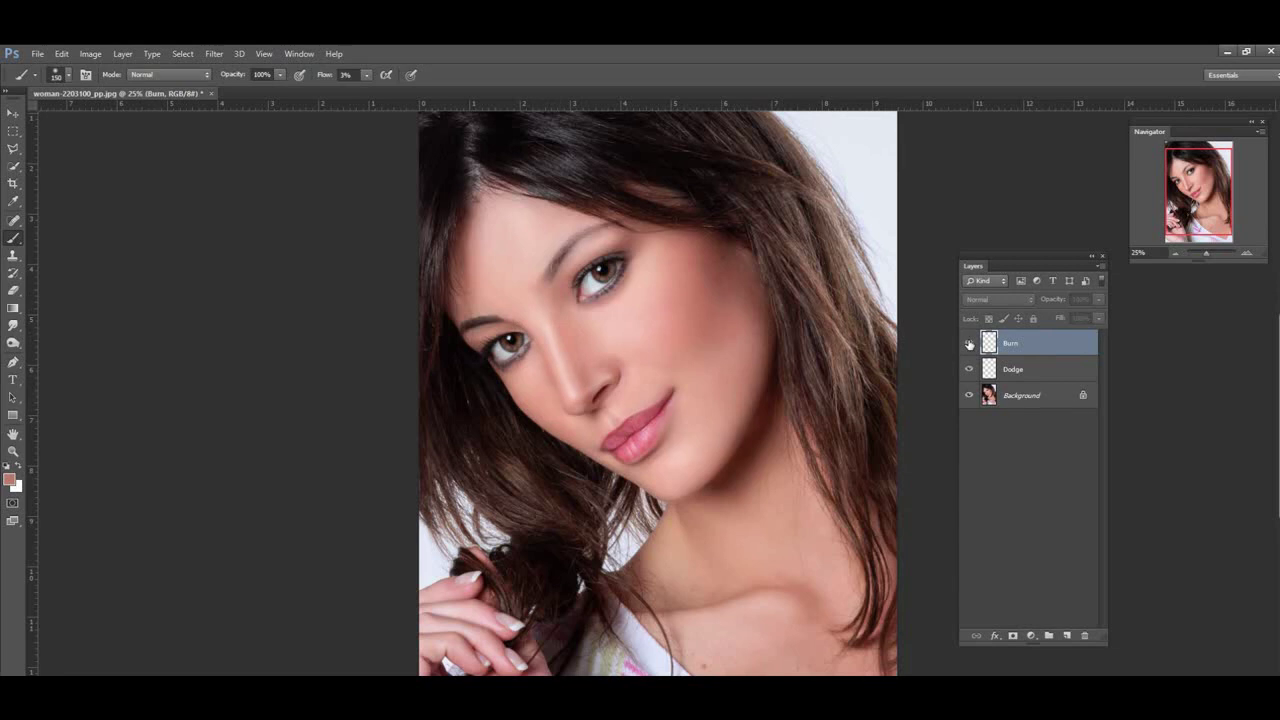
click(969, 343)
click(969, 343)
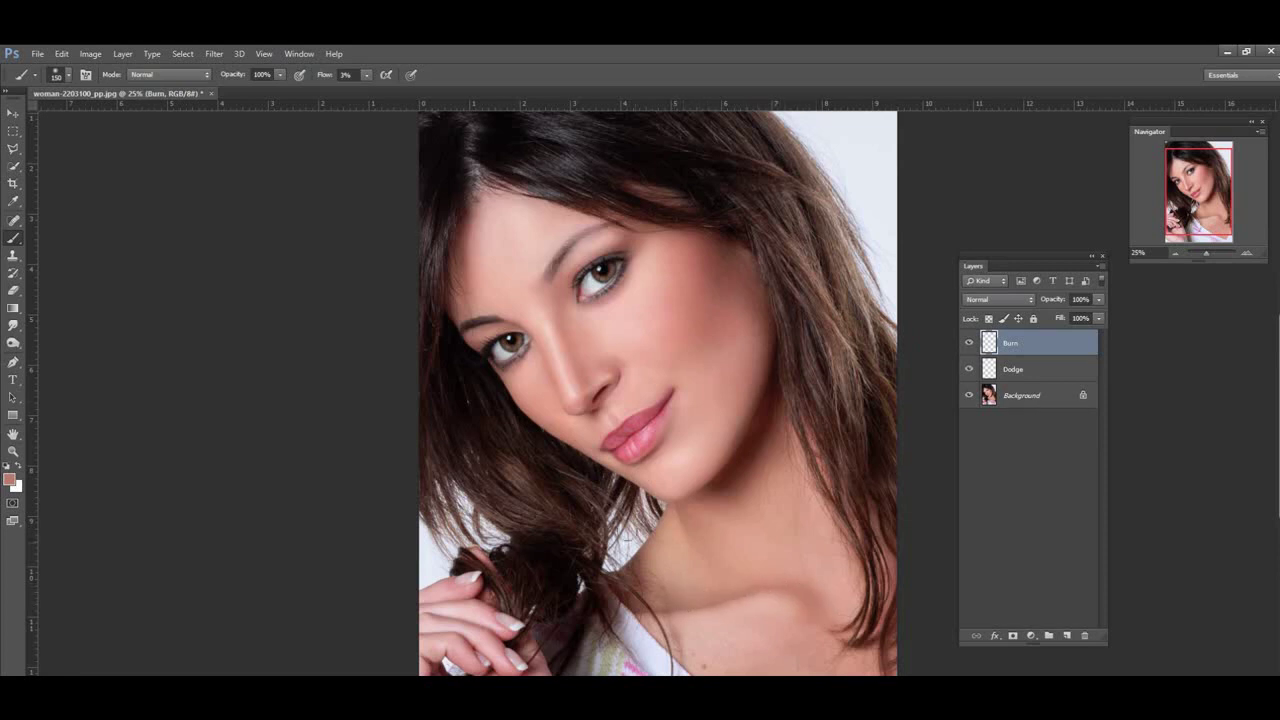
key(bracketright)
key(bracketright)
key(bracketright)
key(bracketleft)
key(bracketleft)
key(bracketleft)
key(bracketleft)
key(bracketleft)
key(bracketleft)
Group the Dodge and Burn layers into Group 1 with Ctrl+G, and toggle the group to compare
shift+click(1036, 370)
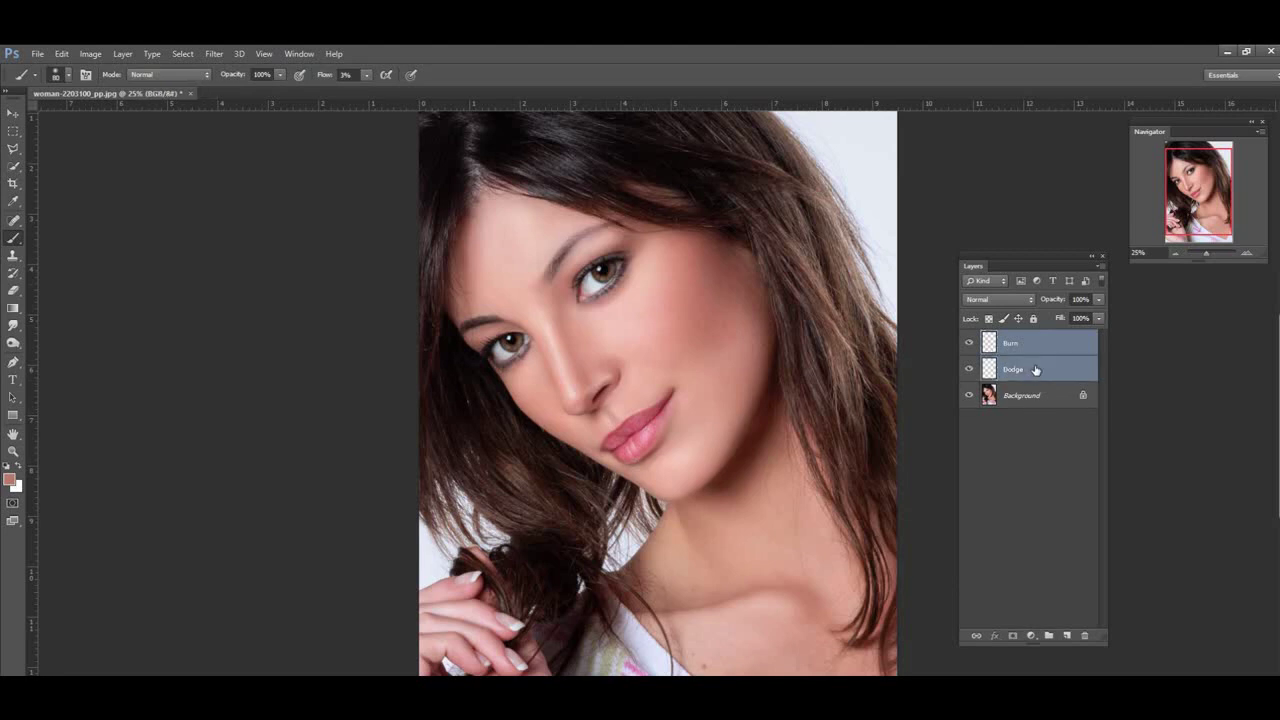
key(ctrl+g)
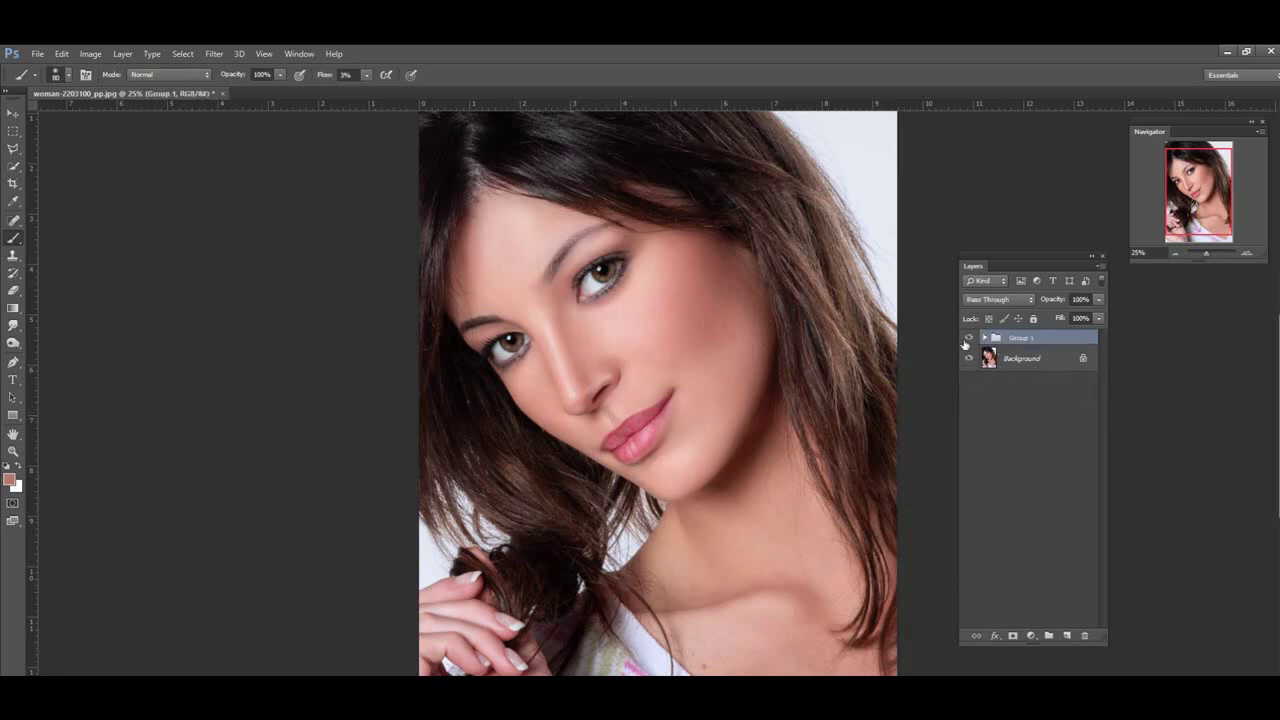
click(968, 339)
click(968, 339)
click(968, 339)
click(970, 338)
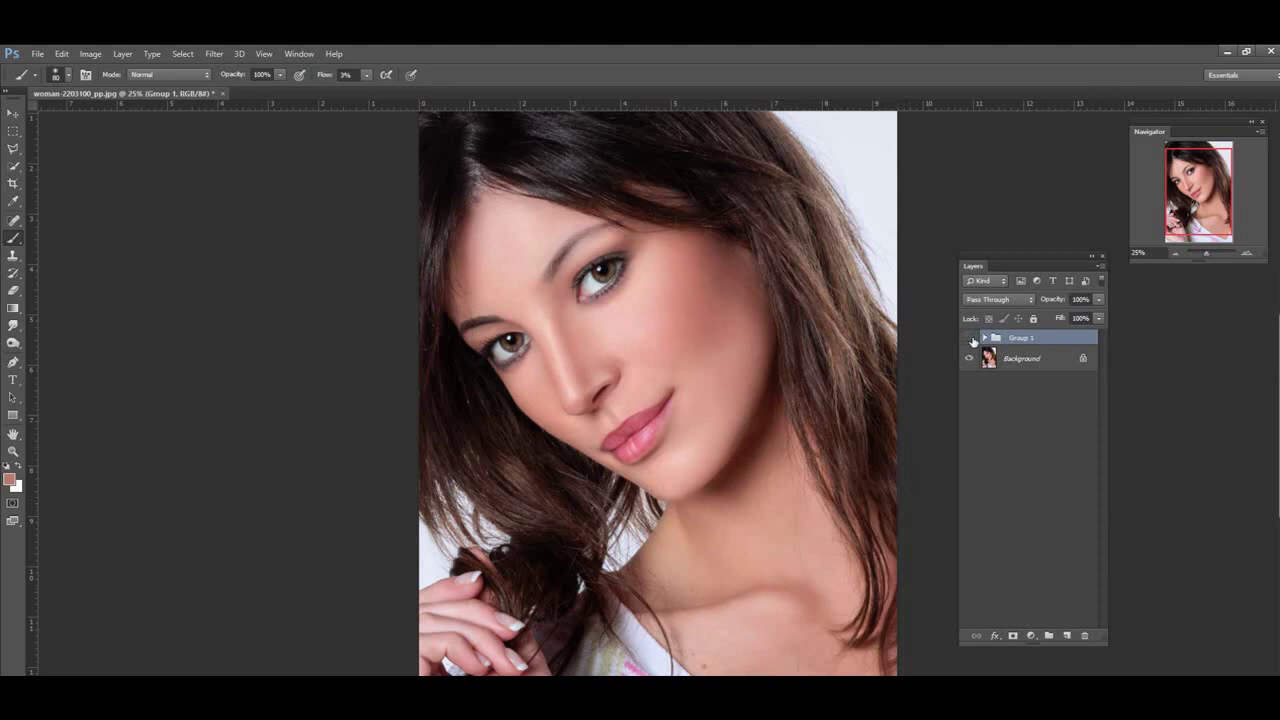